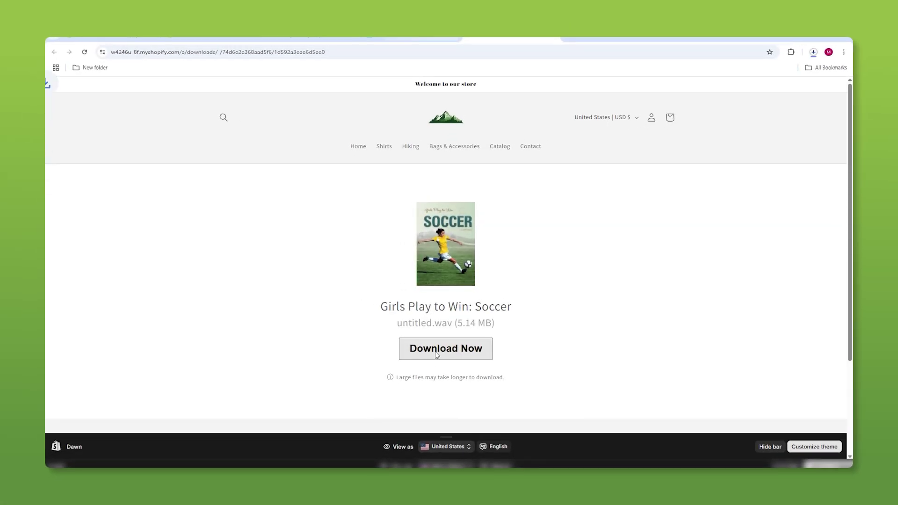
# Step: Download untitled.wav from the storefront download page
pyautogui.click(436, 355)
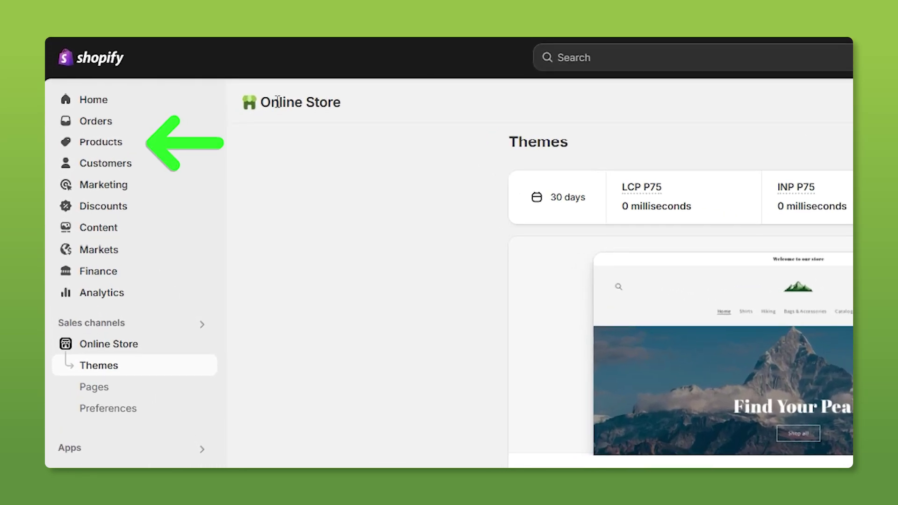
# Step: Start a new product and mark it as not a physical product
pyautogui.click(107, 147)
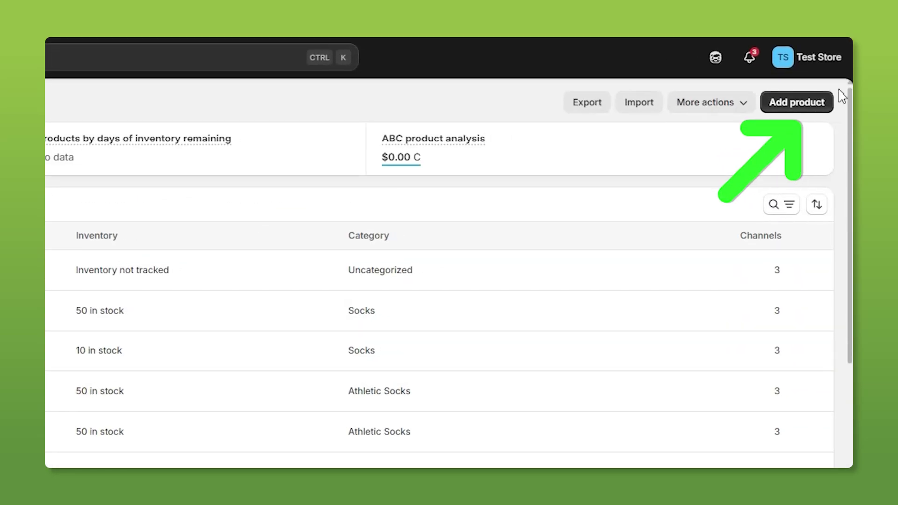
pyautogui.click(805, 102)
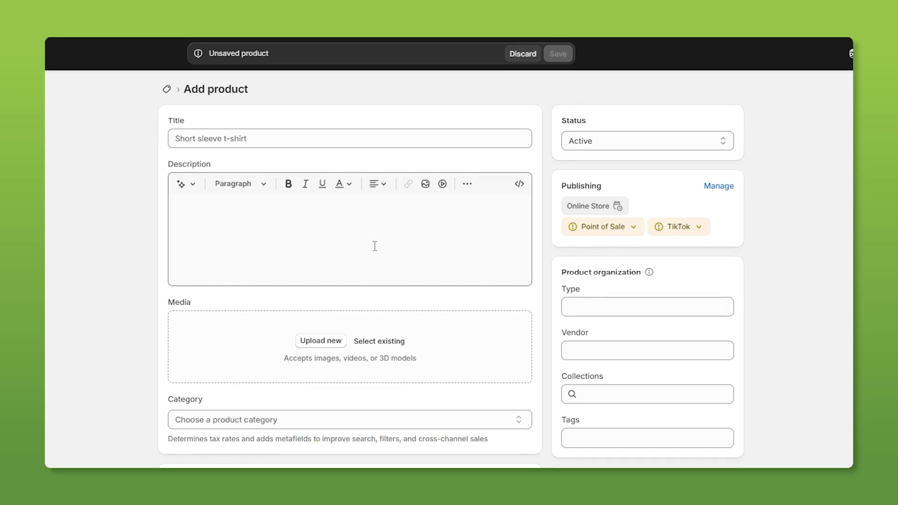
pyautogui.scroll(-8, 383, 230)
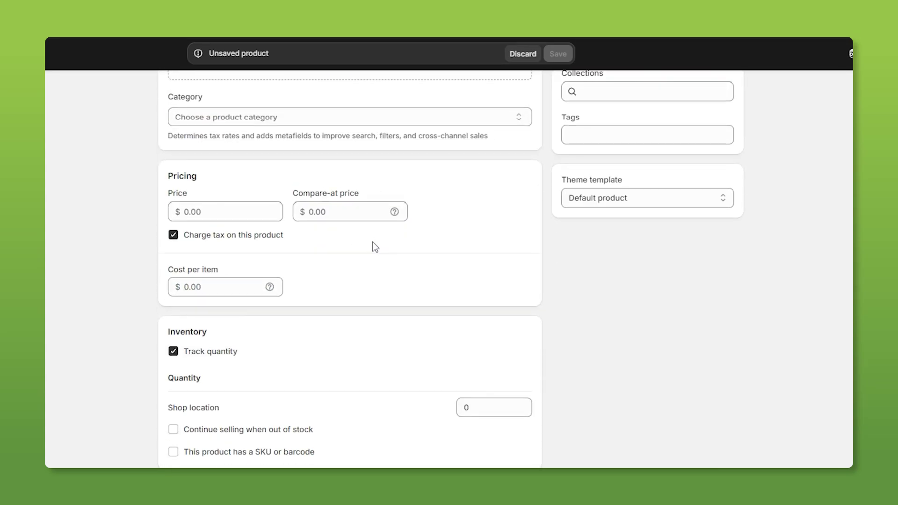
pyautogui.scroll(-3, 336, 262)
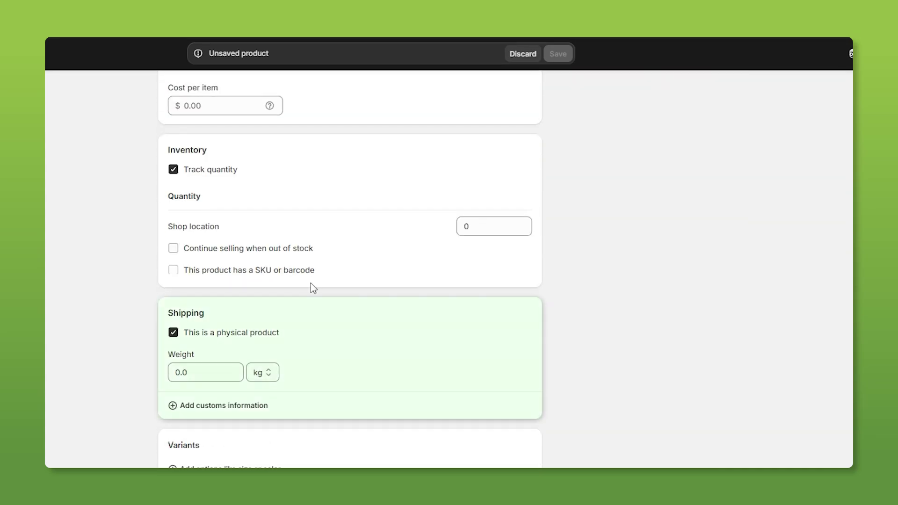
pyautogui.click(173, 333)
pyautogui.scroll(11, 203, 337)
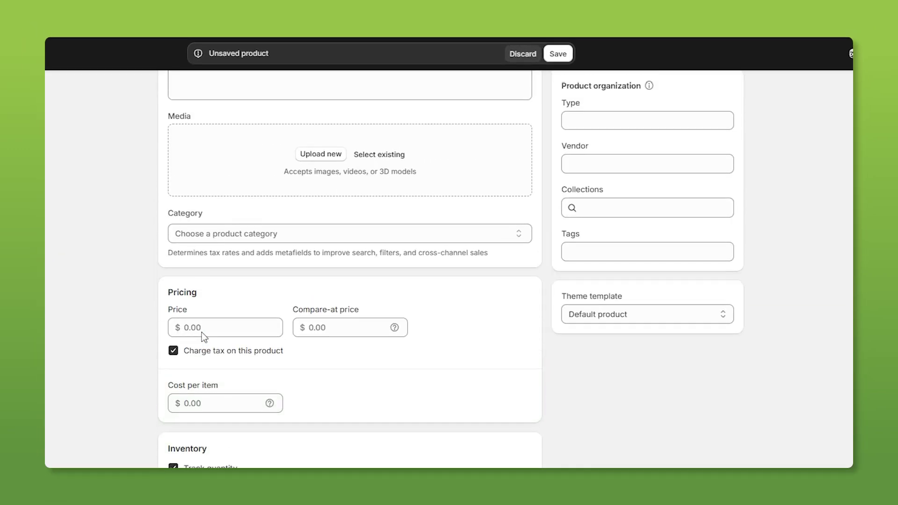
# Step: Paste the title 'Girls Play to Win: Soccer' and the description from clipboard history
pyautogui.click(205, 142)
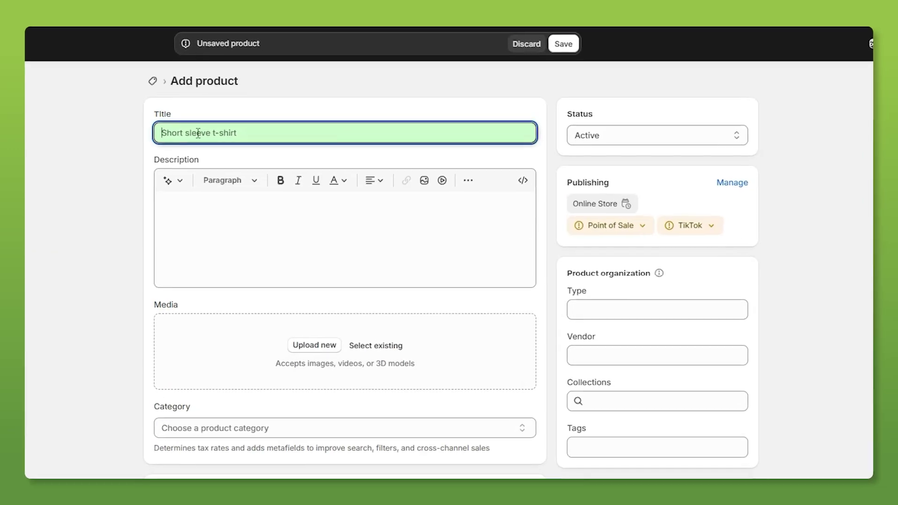
pyautogui.press('super+v')
pyautogui.click(265, 302)
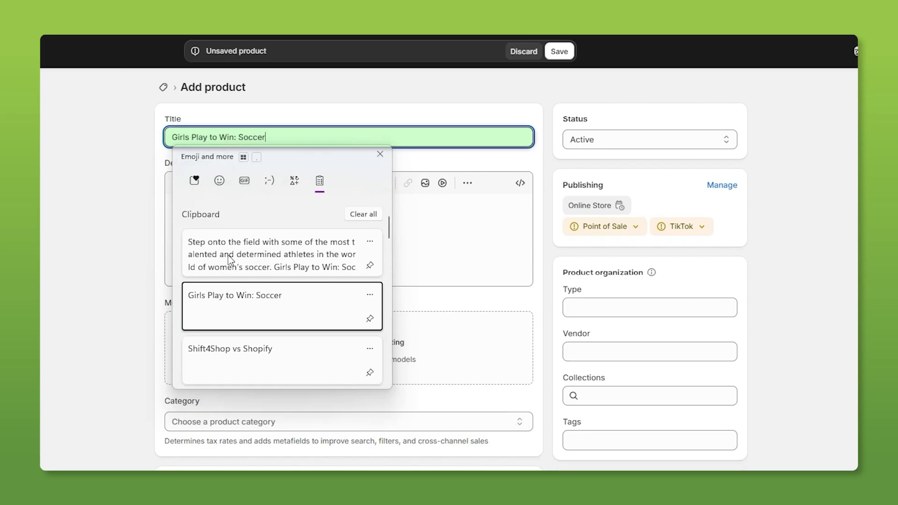
pyautogui.click(197, 216)
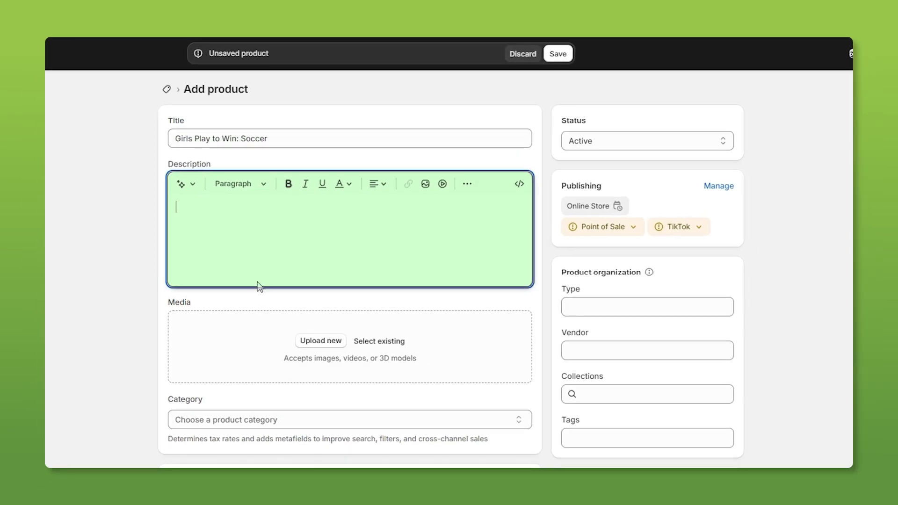
pyautogui.press('super+v')
pyautogui.click(270, 328)
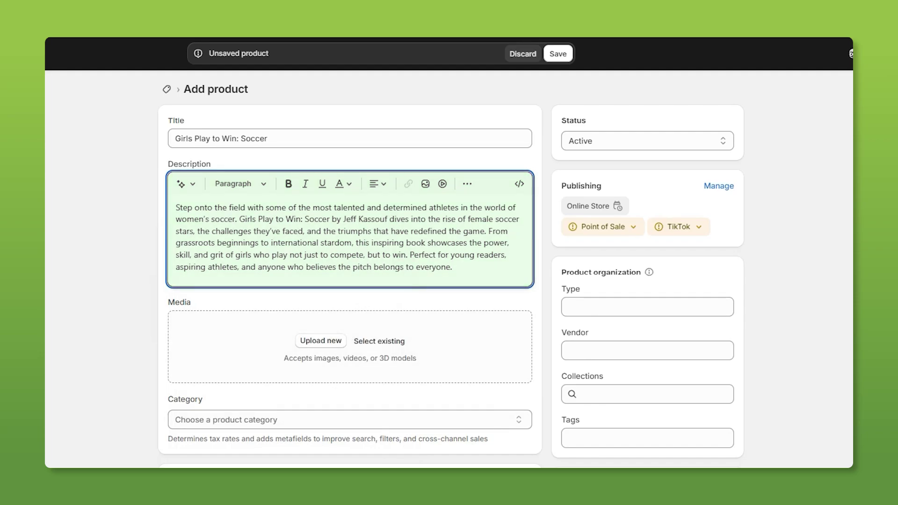
# Step: Add the soccer cover jpg from File Explorer to the product media
pyautogui.hotkey('alt', 'Tab')
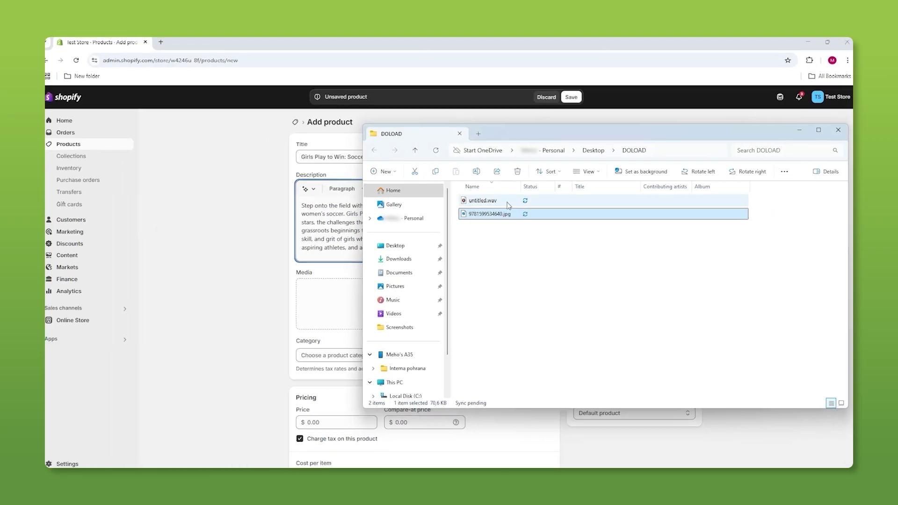
pyautogui.moveTo(584, 133); pyautogui.dragTo(720, 145)
pyautogui.moveTo(629, 224); pyautogui.dragTo(426, 309)
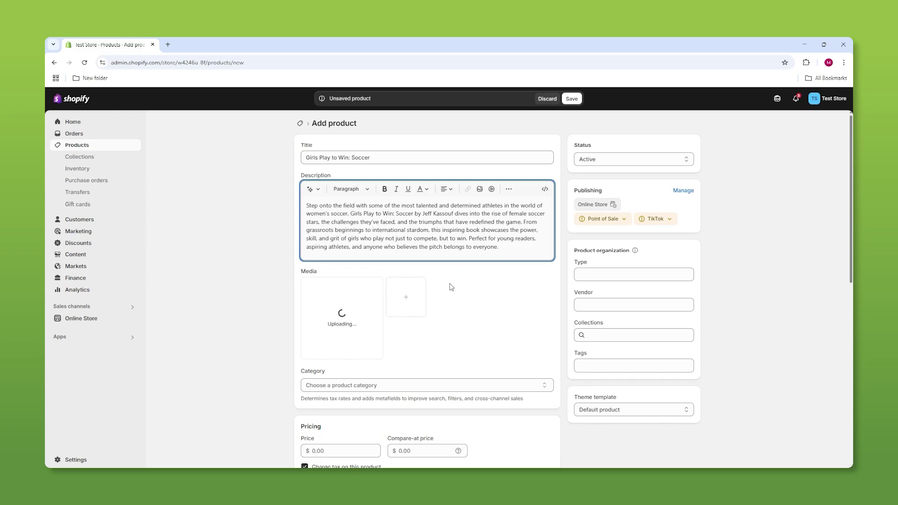
pyautogui.scroll(-4, 450, 284)
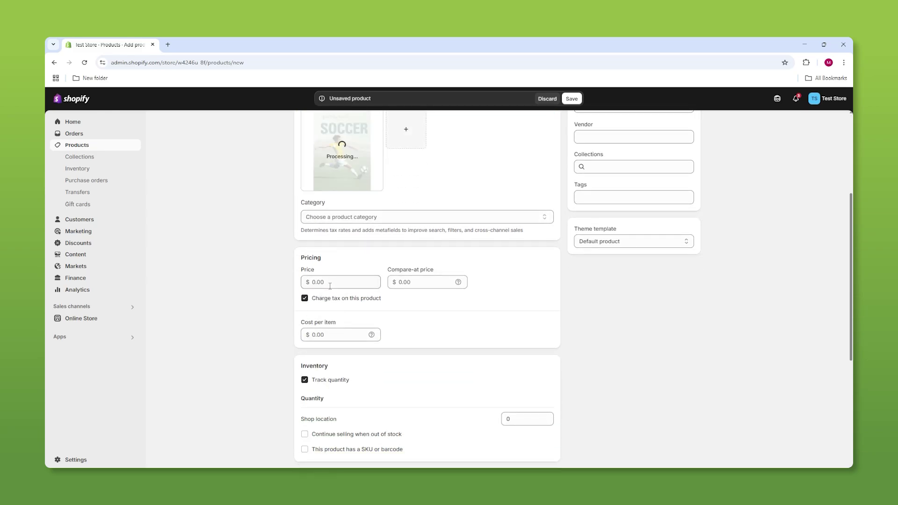
pyautogui.scroll(4, 573, 305)
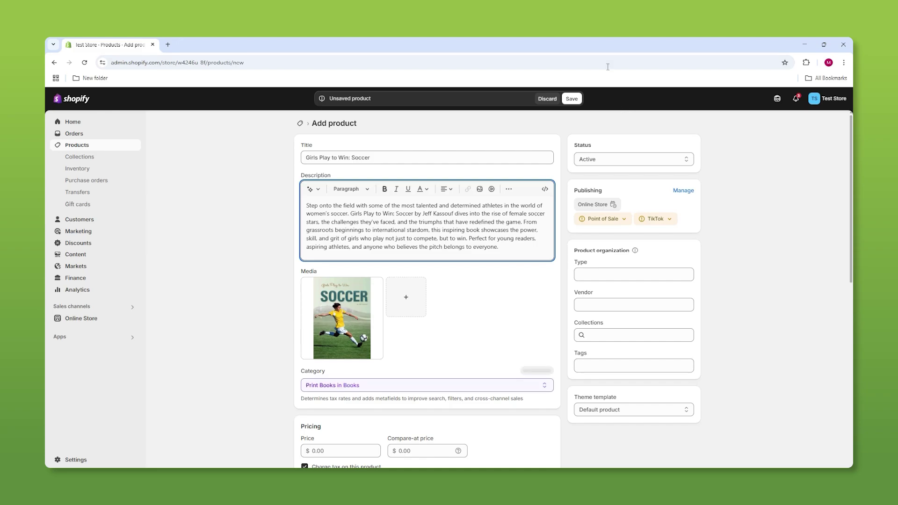
# Step: Save the product and open the Digital Downloads app by searching 'digital downloads'
pyautogui.click(576, 100)
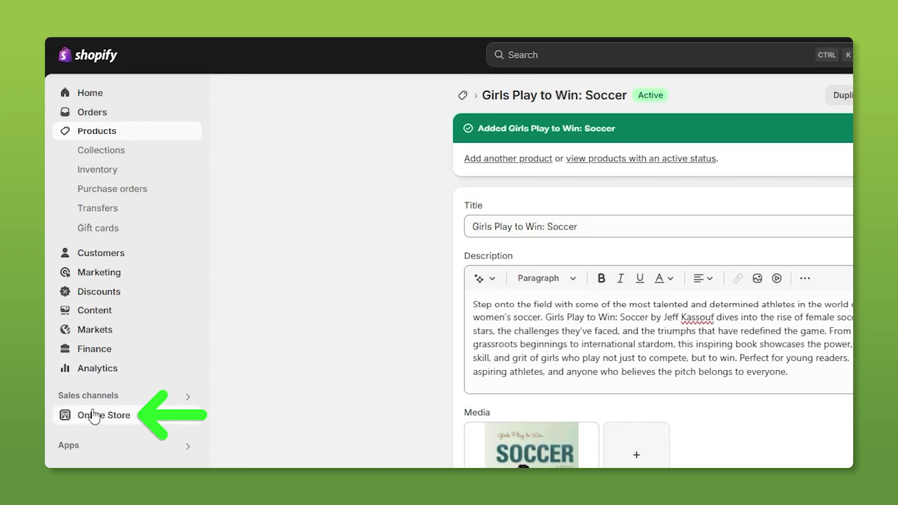
pyautogui.click(93, 411)
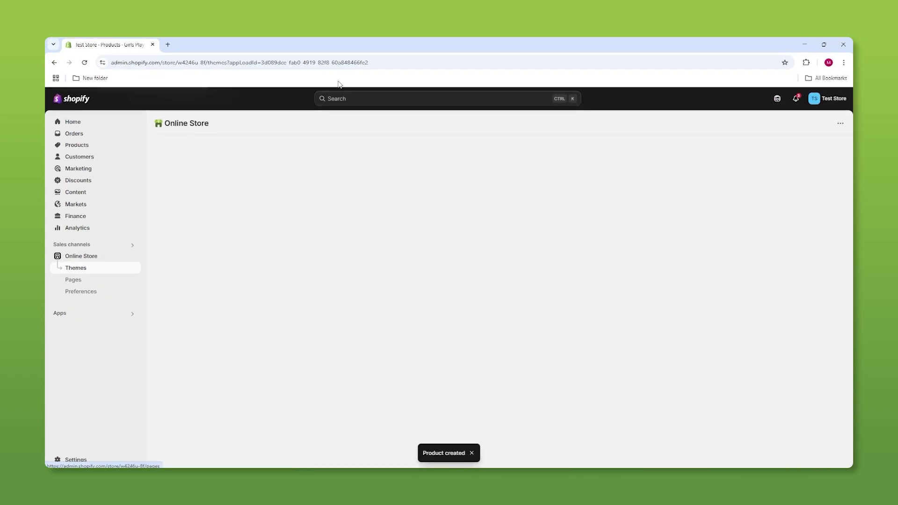
pyautogui.click(403, 98)
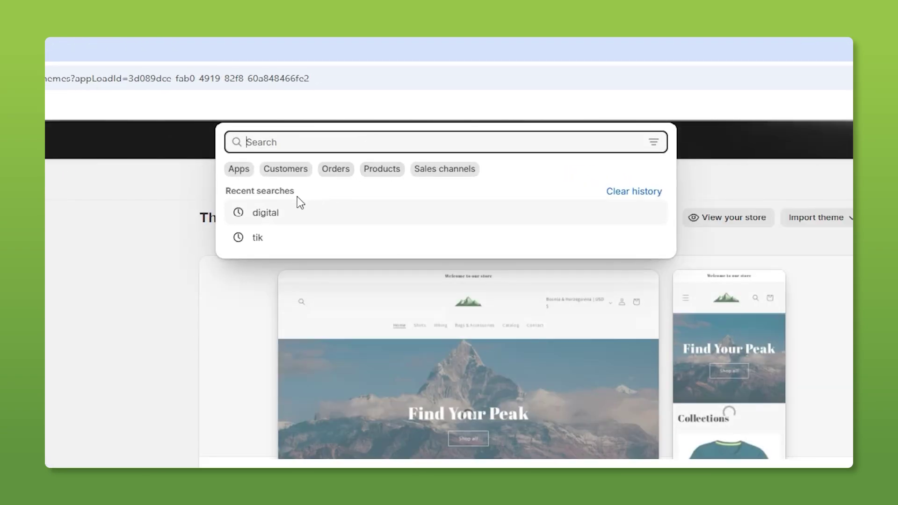
pyautogui.write('digi')
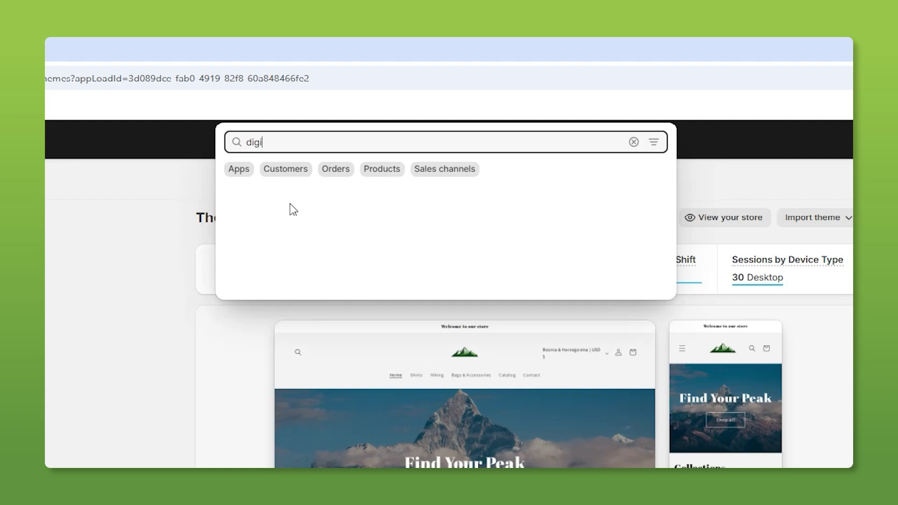
pyautogui.write('tal downloads')
pyautogui.click(304, 198)
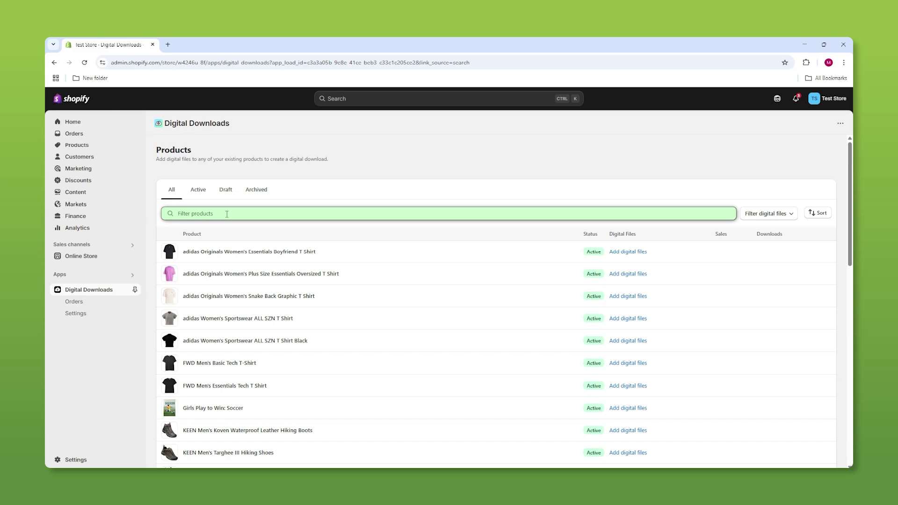
# Step: Upload untitled.wav (5.39 MB) as the digital file for Girls Play to Win: Soccer
pyautogui.scroll(-1, 226, 214)
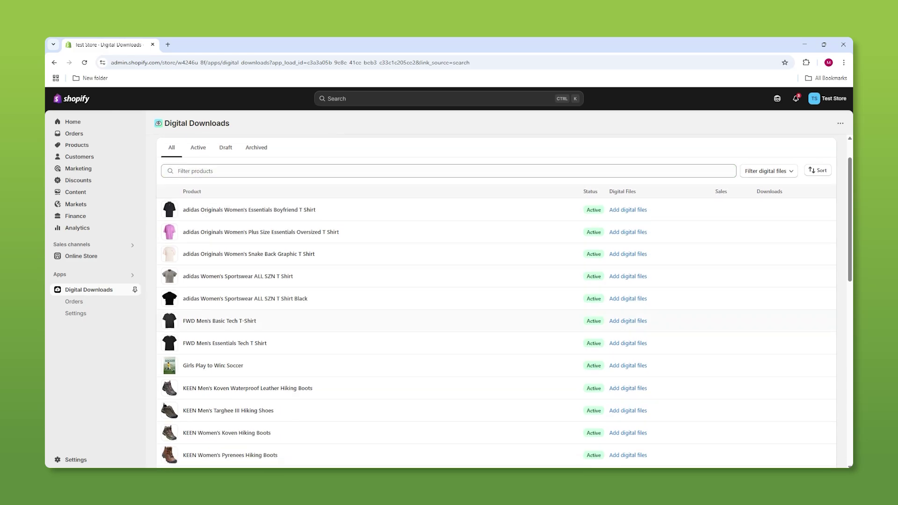
pyautogui.click(205, 368)
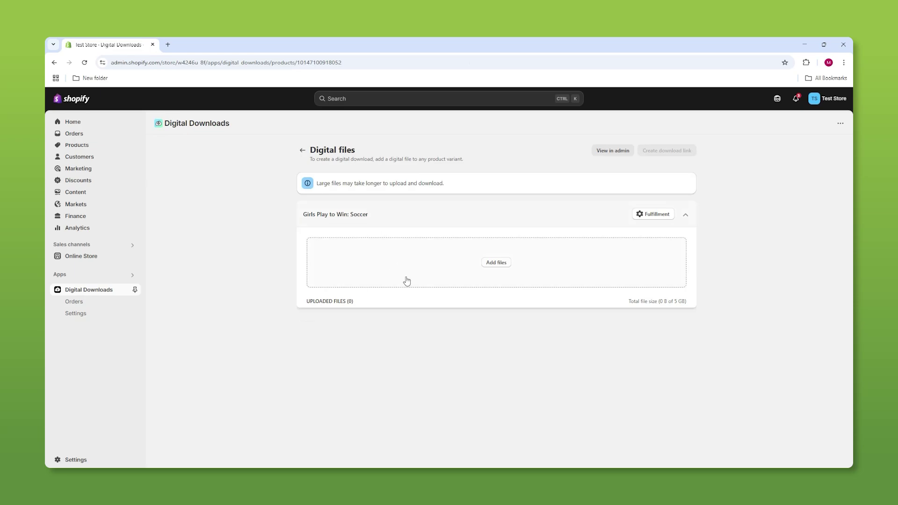
pyautogui.click(484, 432)
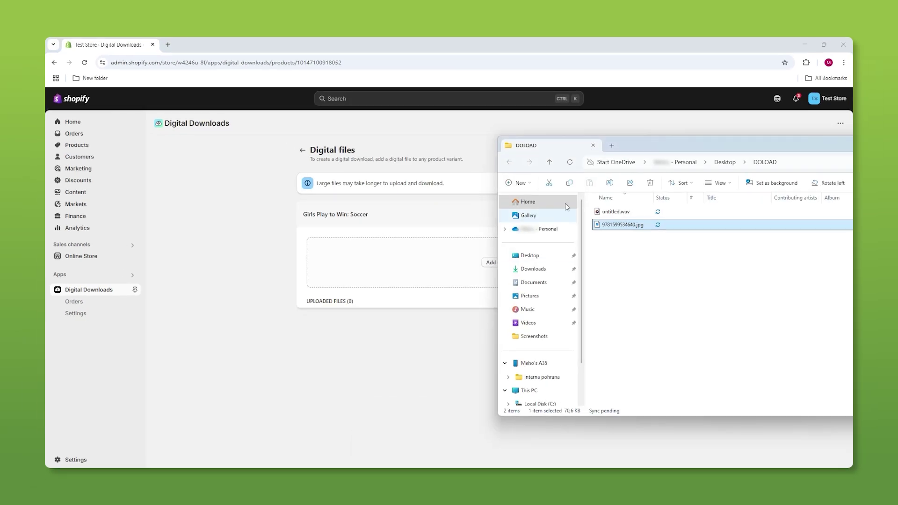
pyautogui.moveTo(630, 146); pyautogui.dragTo(698, 137)
pyautogui.moveTo(709, 200); pyautogui.dragTo(407, 261)
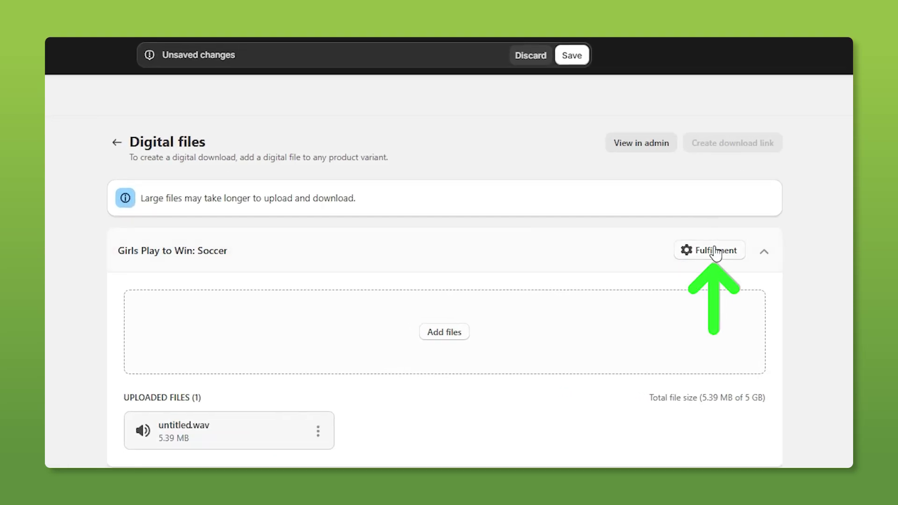
# Step: Keep Unlimited downloads on in the fulfillment settings and save the file changes
pyautogui.click(716, 253)
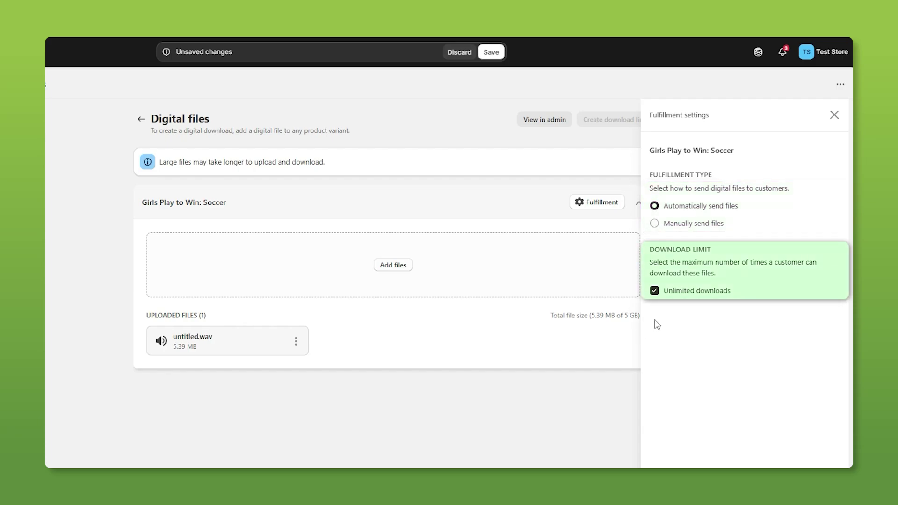
pyautogui.click(655, 290)
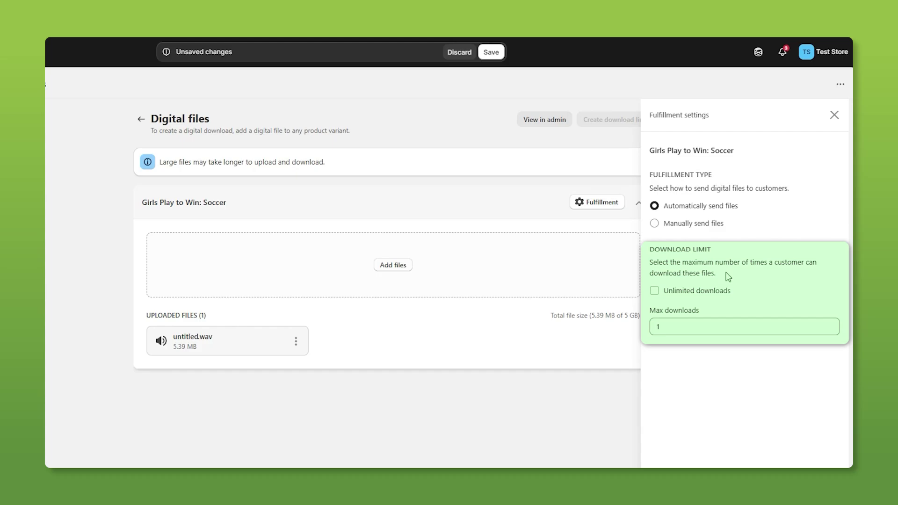
pyautogui.click(655, 290)
pyautogui.click(727, 504)
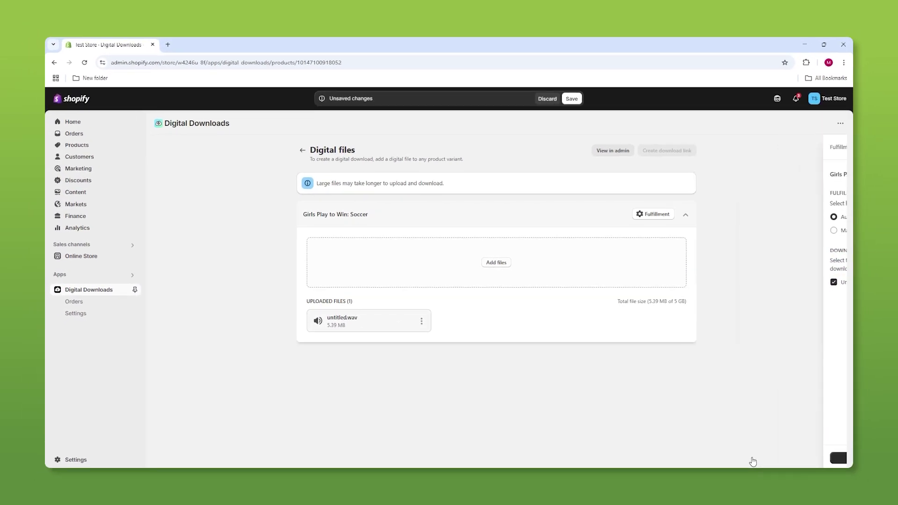
pyautogui.click(569, 100)
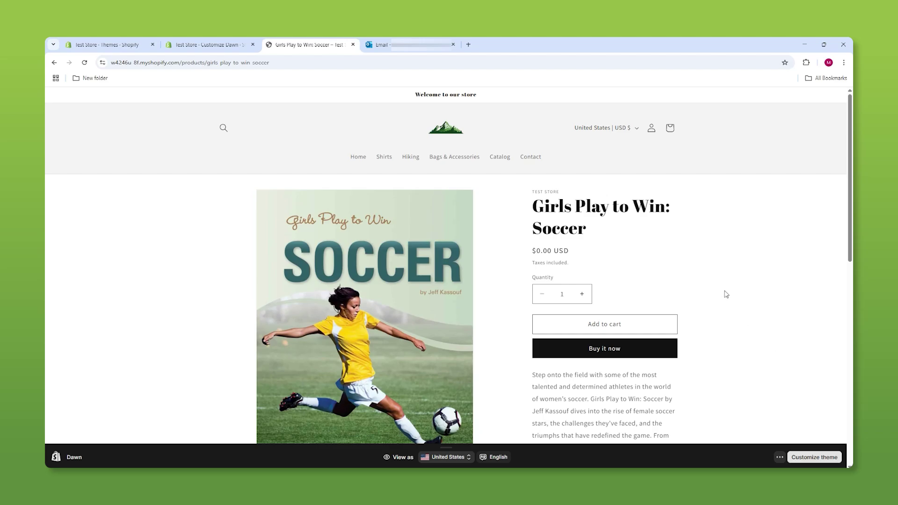
# Step: Buy the free Girls Play to Win: Soccer product with Buy it now
pyautogui.scroll(-1, 726, 293)
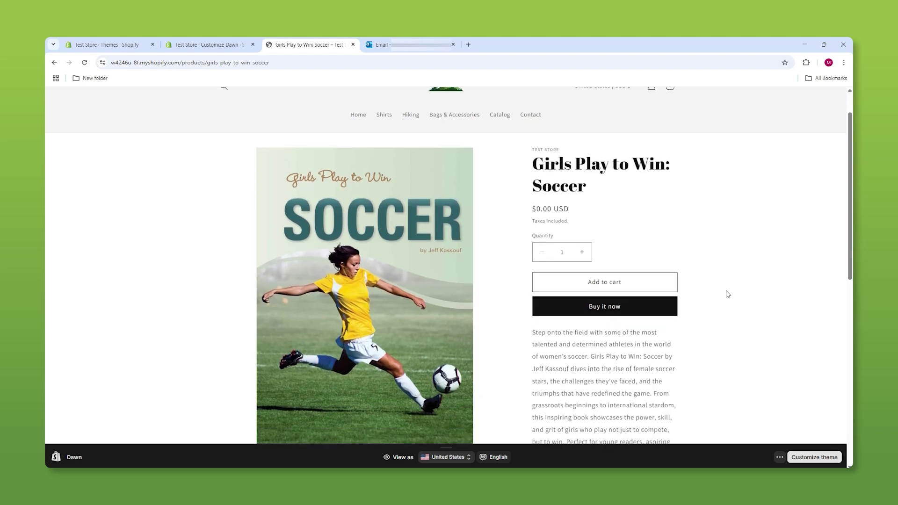
pyautogui.click(610, 307)
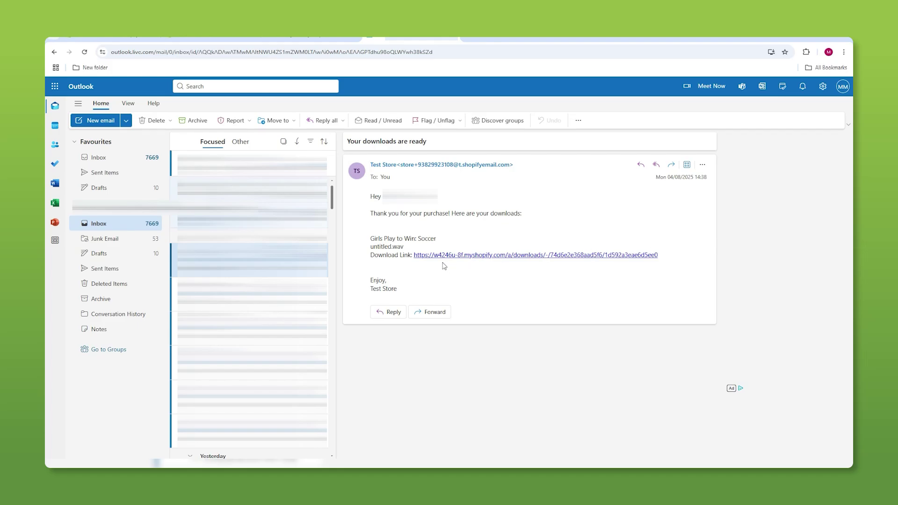
# Step: Open the Download Link from the 'Your downloads are ready' email
pyautogui.click(442, 259)
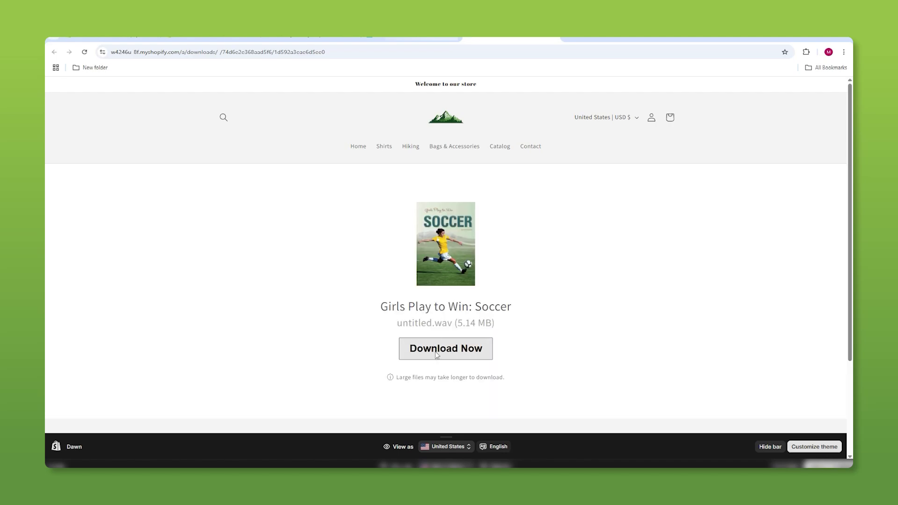
# Step: Download untitled.wav from the Girls Play to Win: Soccer download page
pyautogui.click(436, 355)
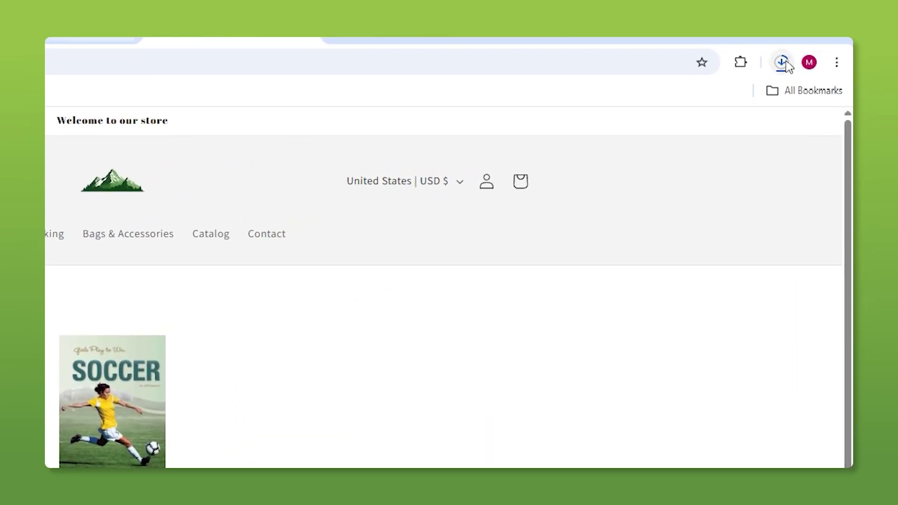